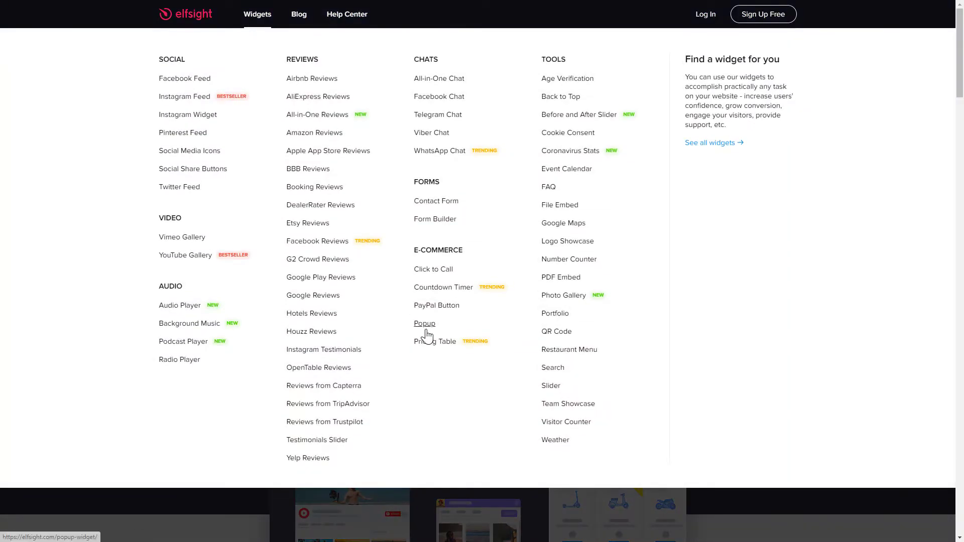
- Open the Popup widget page from the E-Commerce section of the Widgets menu
left_click(425, 329)
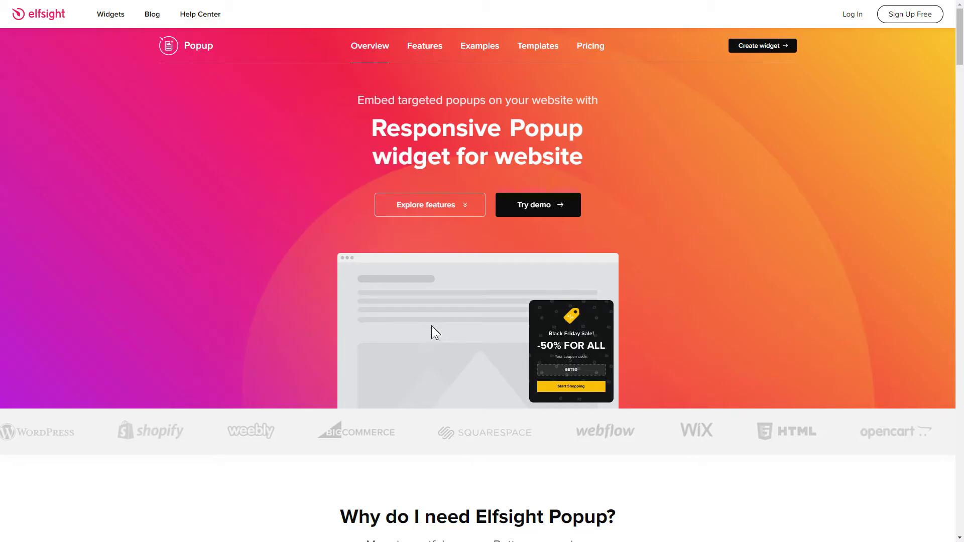
- Start a new popup, compare the Christmas Sale, Sale Notification and Black Friday templates, and pick Christmas Sale
left_click(758, 54)
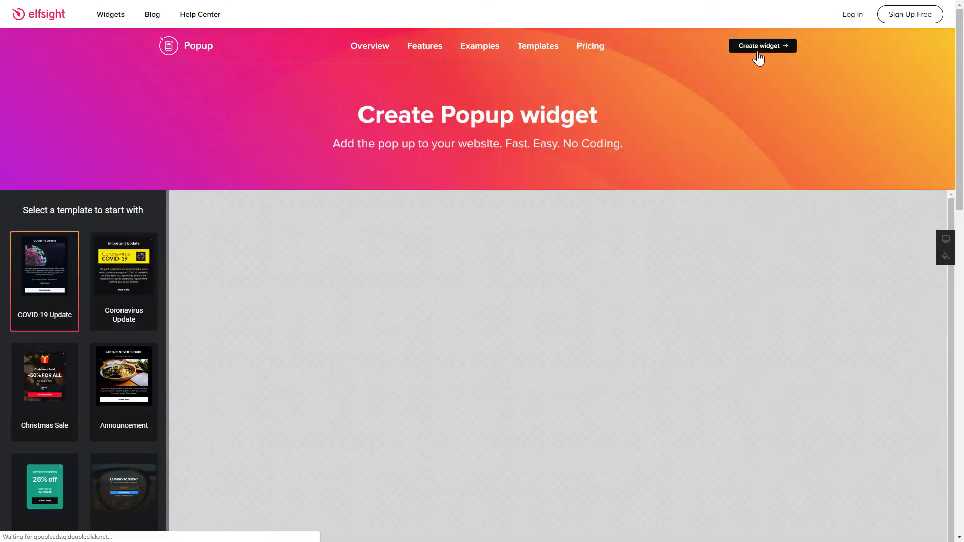
scroll(880, 199, "down", 2)
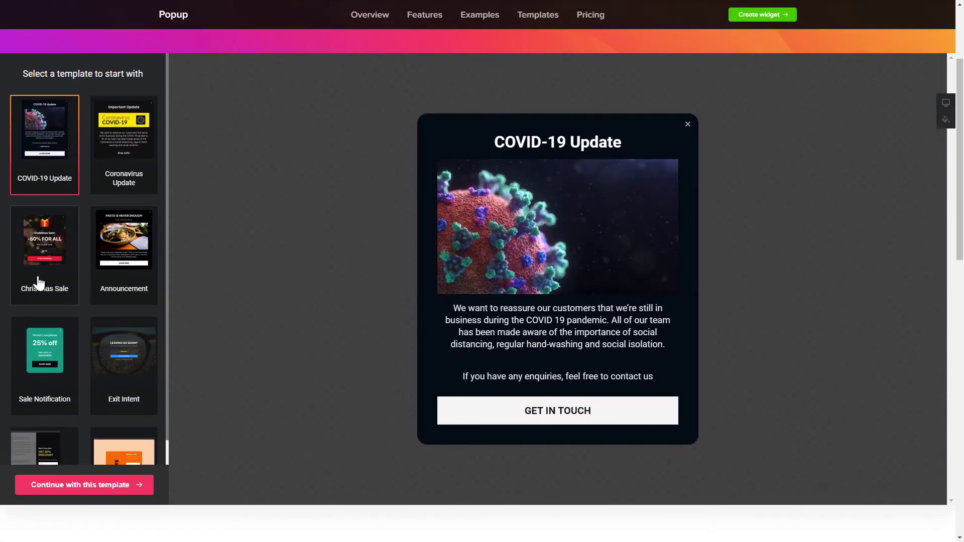
left_click(39, 280)
left_click(43, 383)
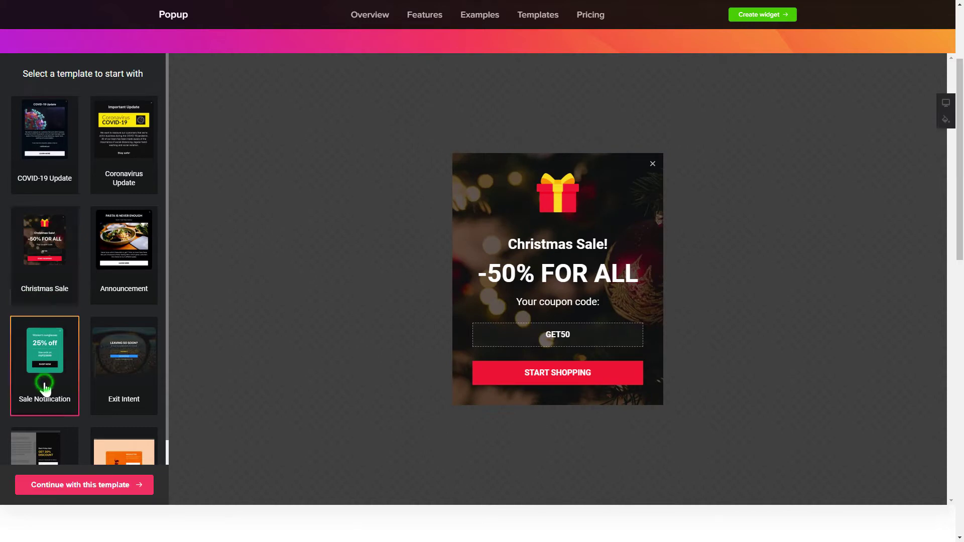
left_click(43, 439)
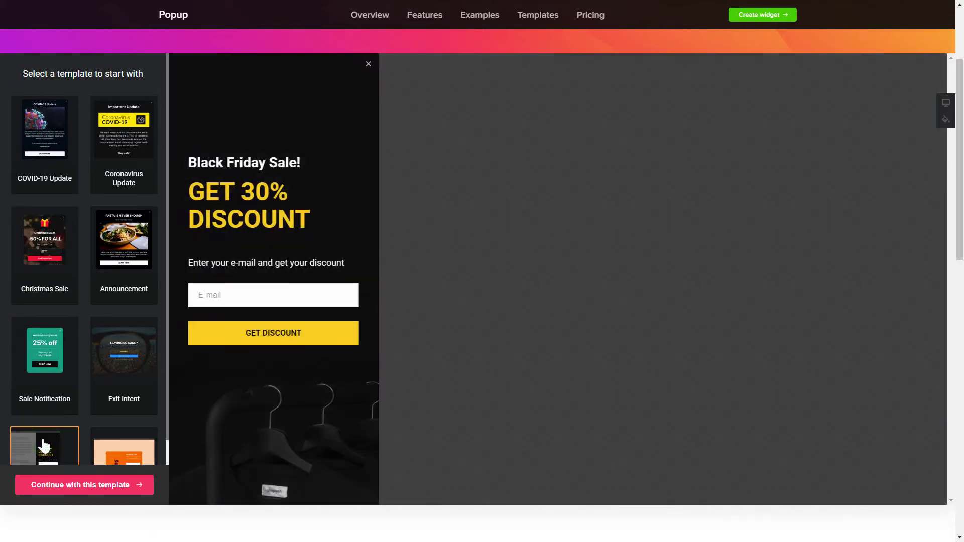
left_click(45, 282)
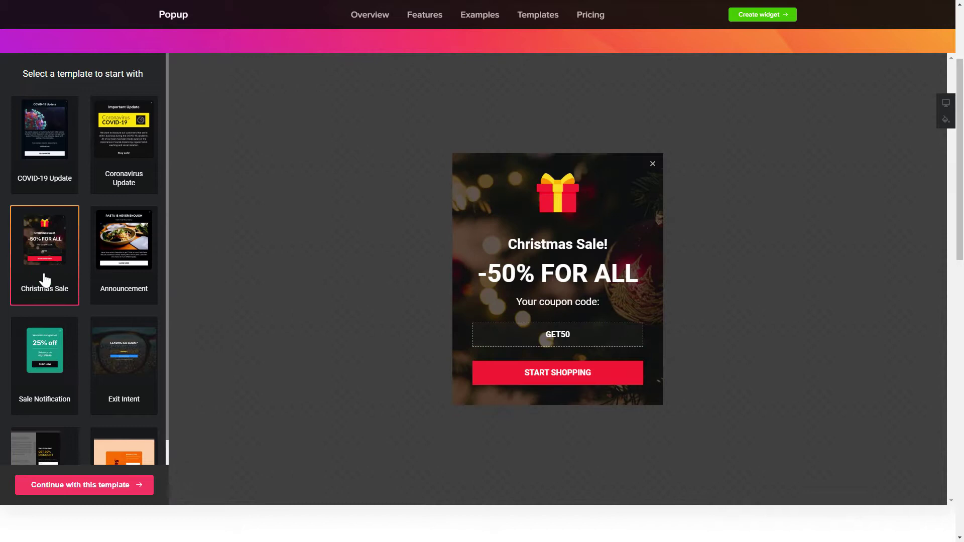
- Begin editing the Christmas Sale template and try enlarging the gift image's scale
left_click(81, 486)
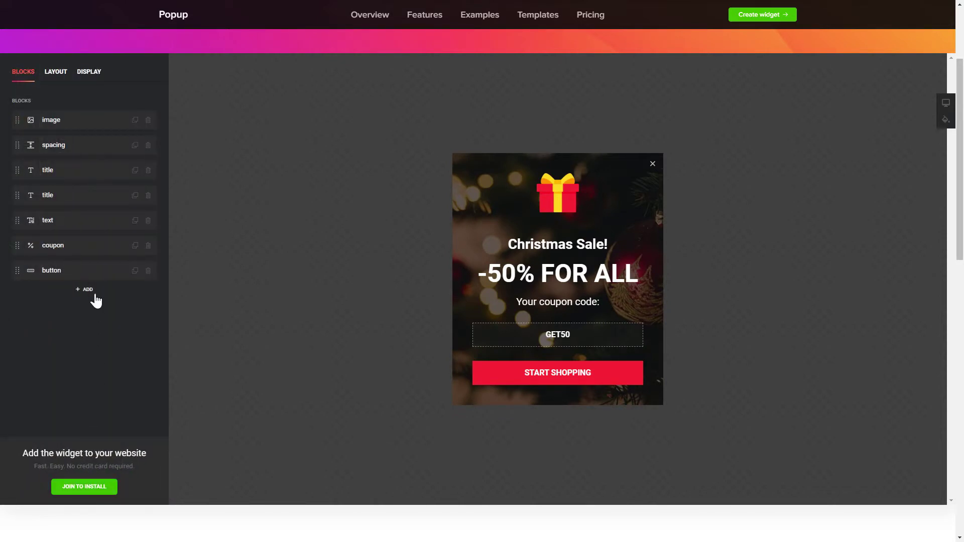
left_click(109, 122)
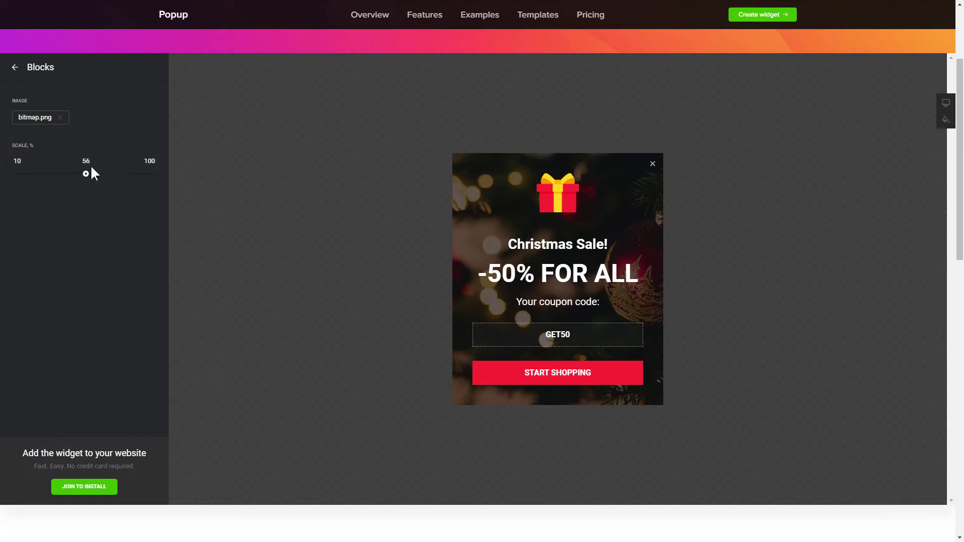
mouse_move(86, 174)
left_mouse_down()
mouse_move(153, 174)
mouse_move(96, 176)
left_mouse_up()
left_click(14, 68)
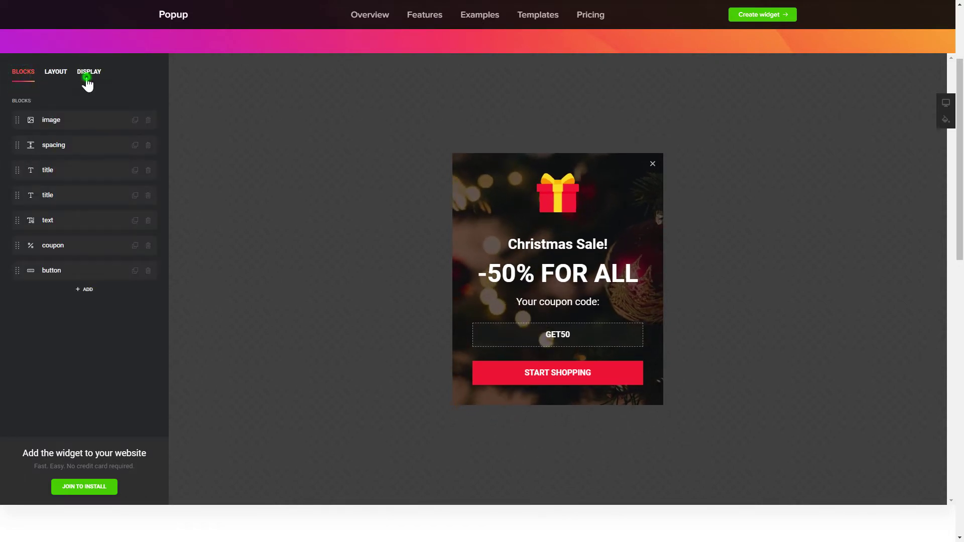
- Check the popup's display triggers for when it opens
left_click(87, 78)
left_click(88, 111)
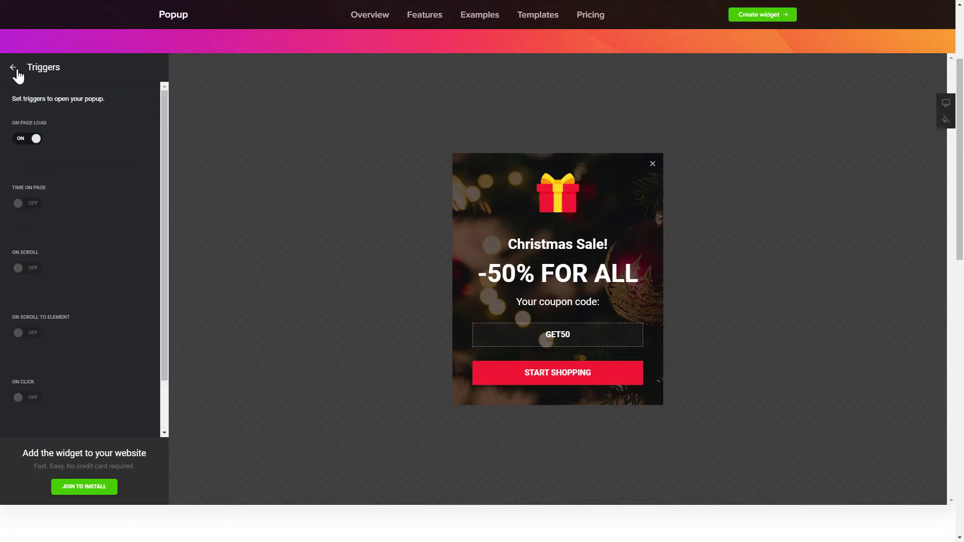
left_click(15, 68)
- Review the layout style options and keep the Modal layout
left_click(54, 81)
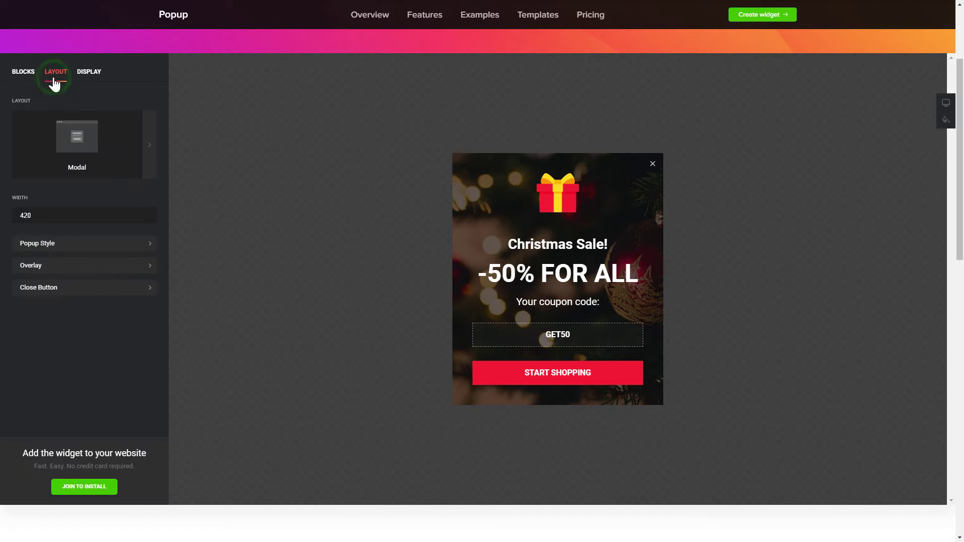
left_click(112, 141)
left_click(15, 67)
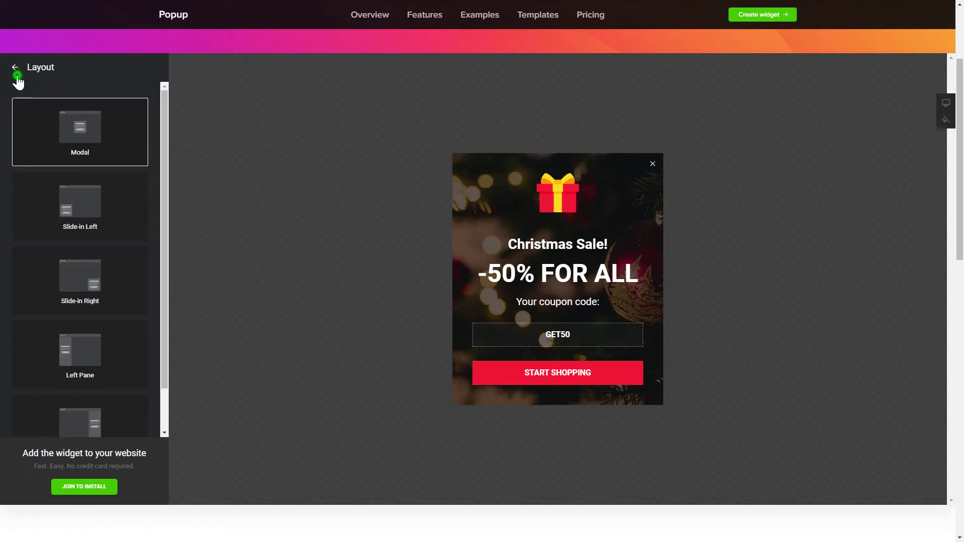
- Start installing the widget and fill in the Elfsight sign-up email and password
left_click(85, 489)
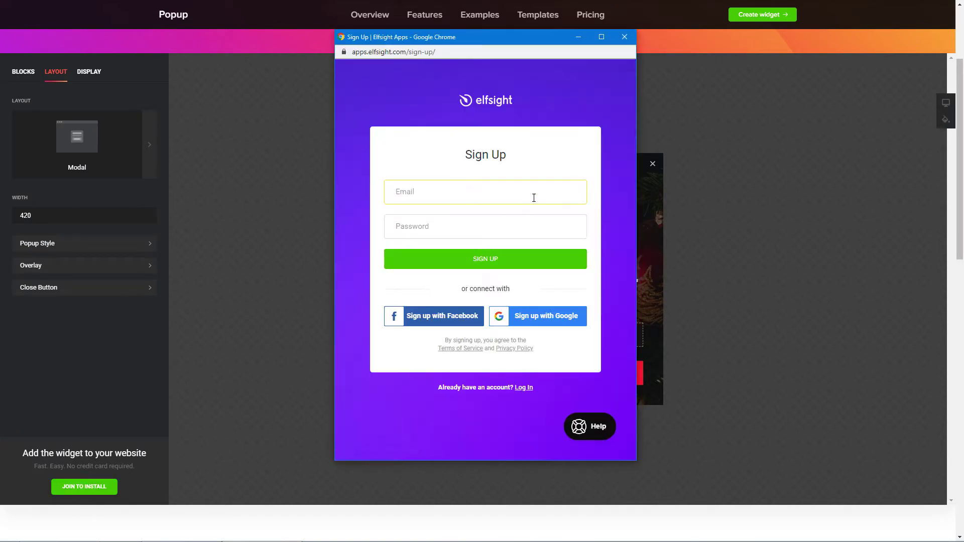
left_click(538, 191)
type("example@elfsight.com")
left_click(543, 224)
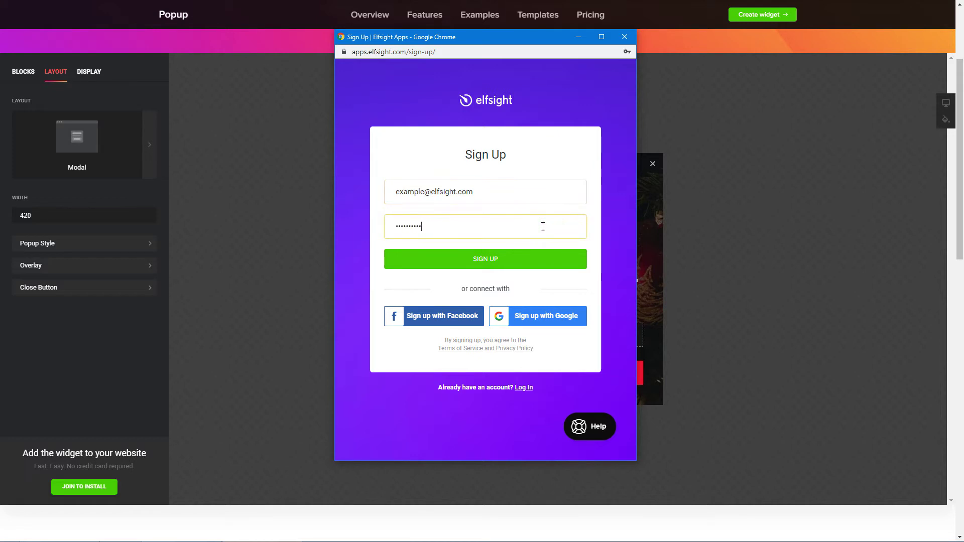
- Complete sign-up, select the free Lite plan, and copy the widget installation code
left_click(485, 265)
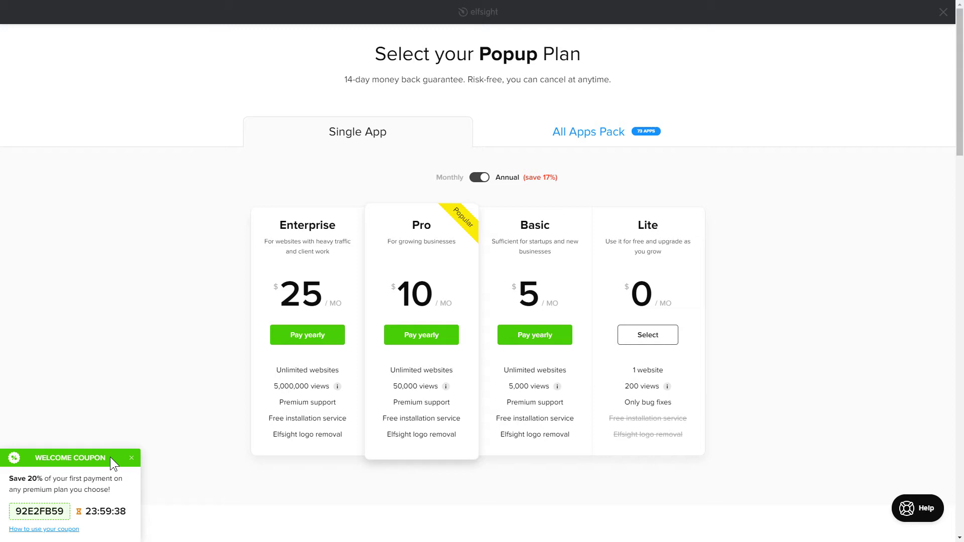
left_click(648, 348)
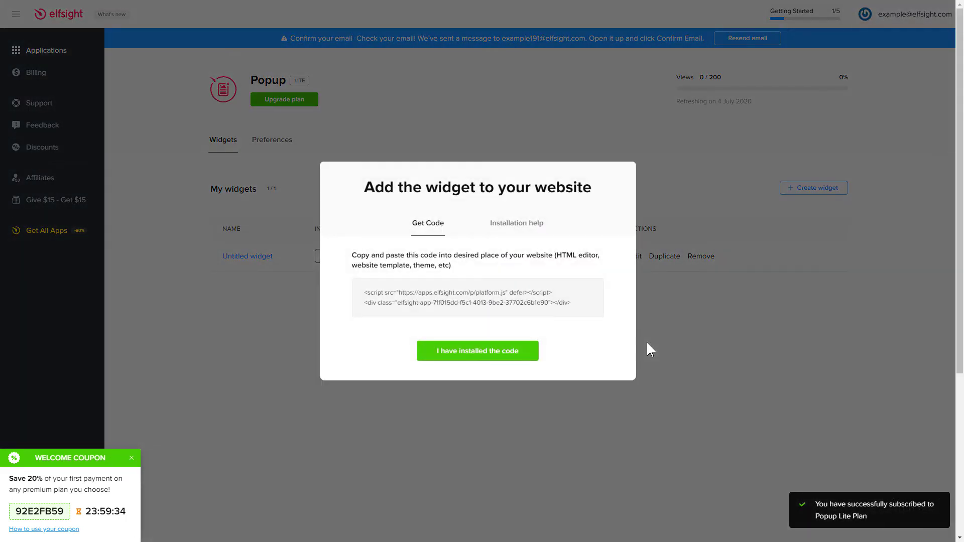
left_click(585, 314)
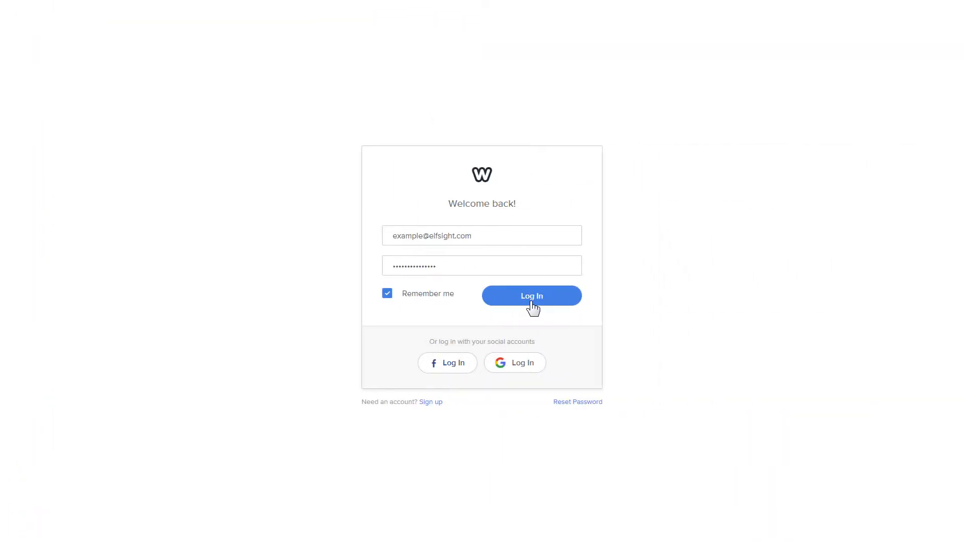
- Log in to Weebly, open the site in the website editor, and go to Theme
left_click(532, 305)
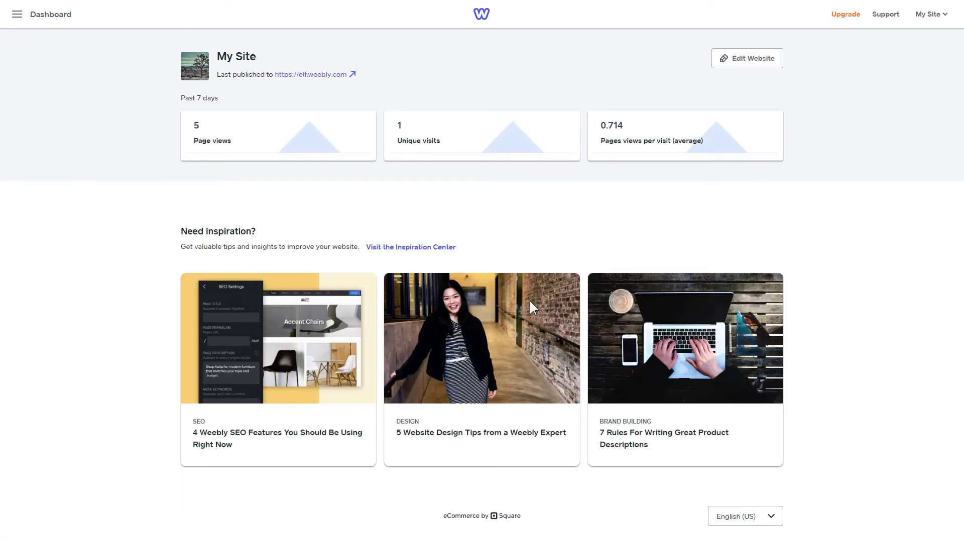
left_click(750, 68)
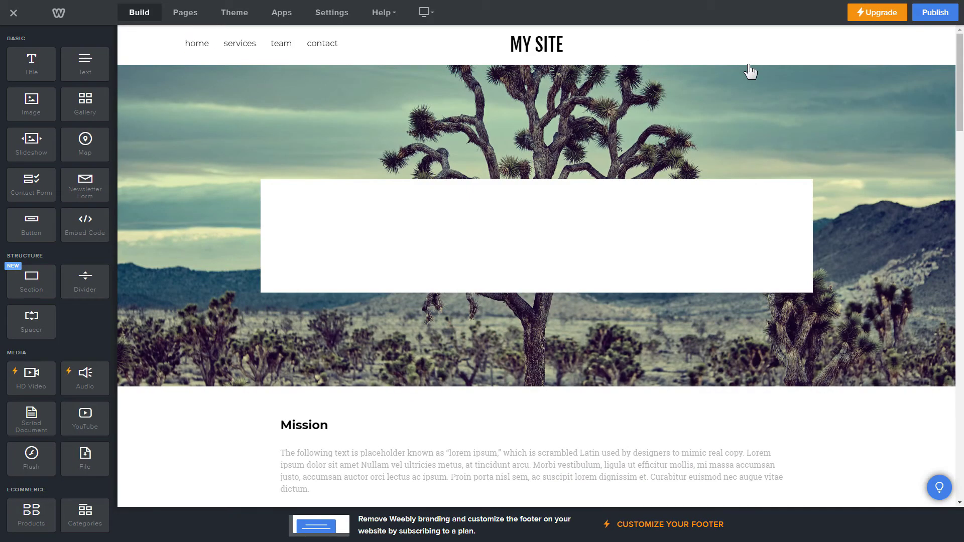
left_click(234, 21)
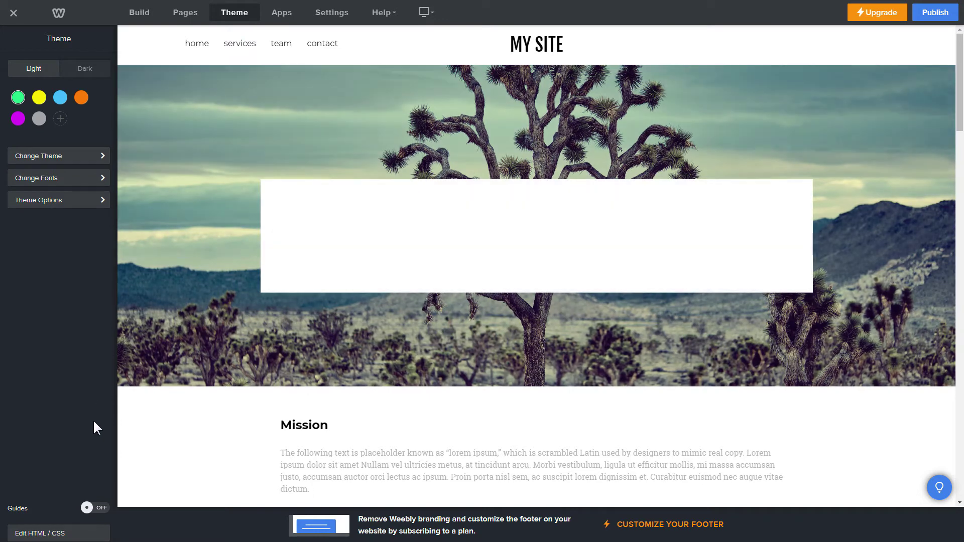
- Paste the Elfsight popup code right after the <head> tag in header.html
left_click(80, 537)
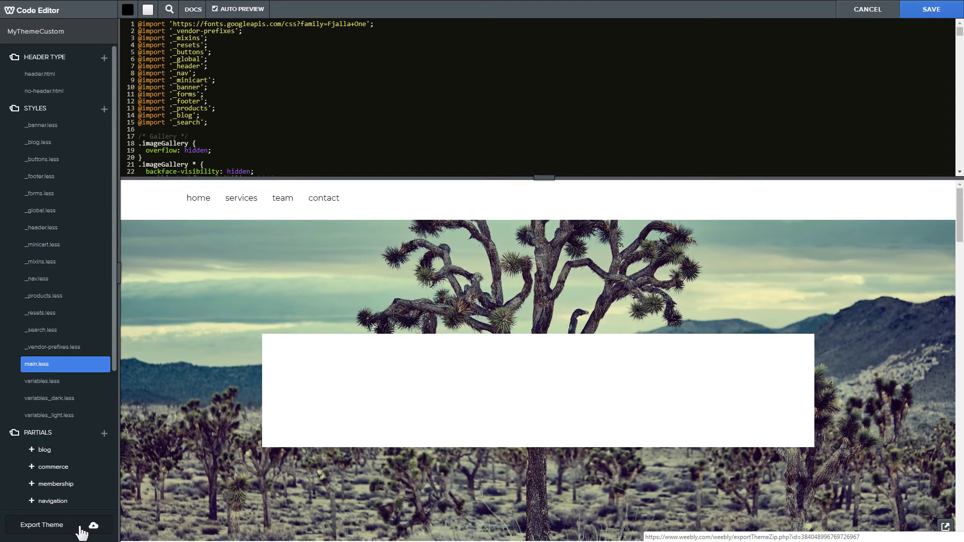
left_click(82, 76)
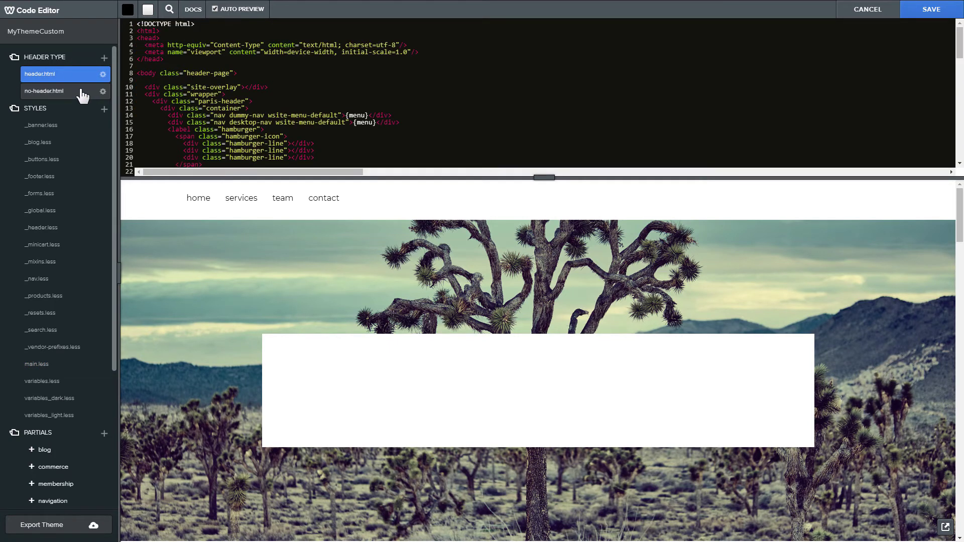
left_click(171, 39)
key("Return")
key("Return")
key("Return")
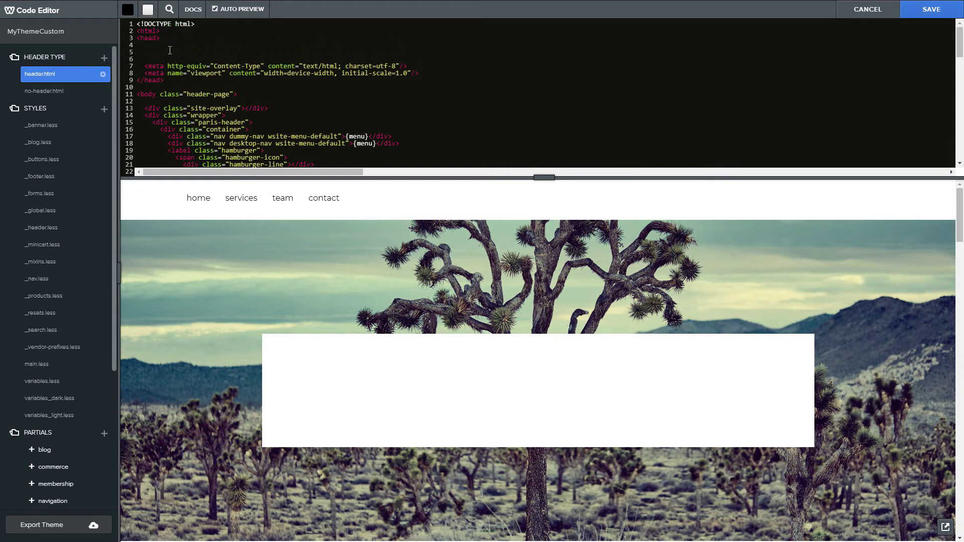
right_click(170, 50)
left_click(213, 110)
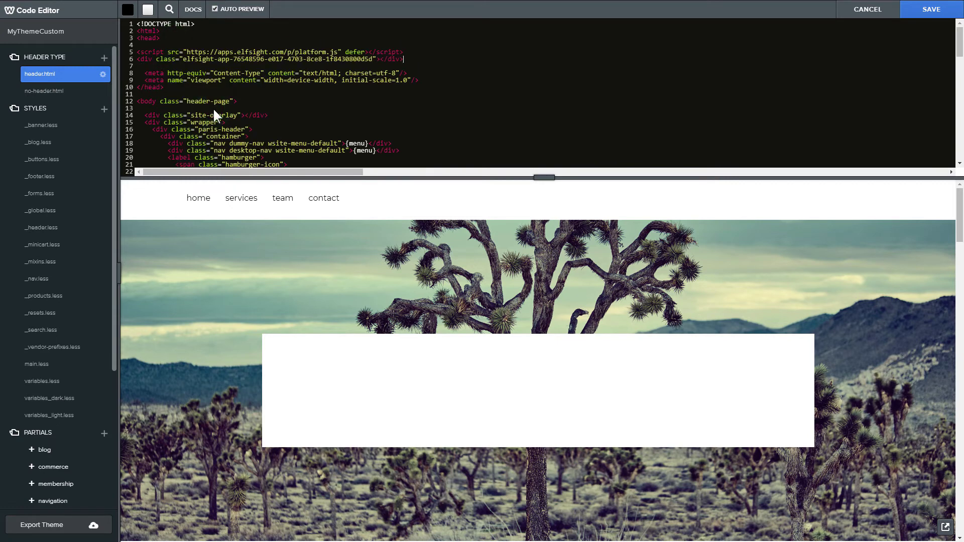
- Paste the same code after <head> in no-header.html and save the theme
left_click(83, 91)
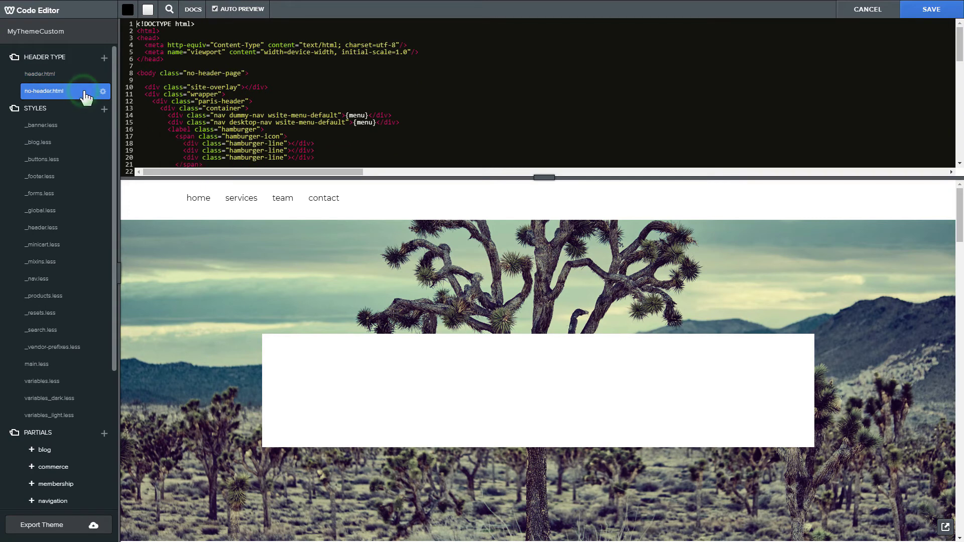
left_click(167, 38)
key("Return")
key("Return")
key("Return")
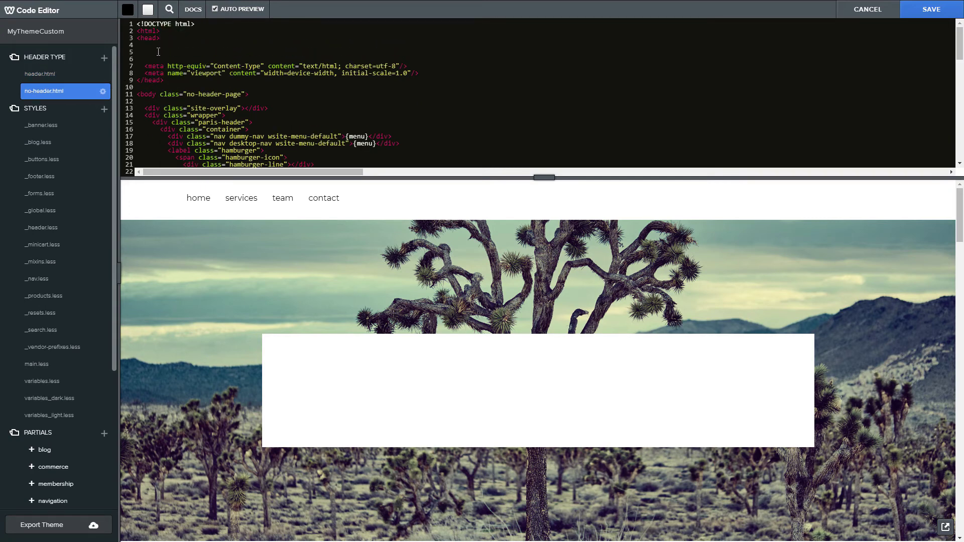
right_click(158, 52)
left_click(196, 112)
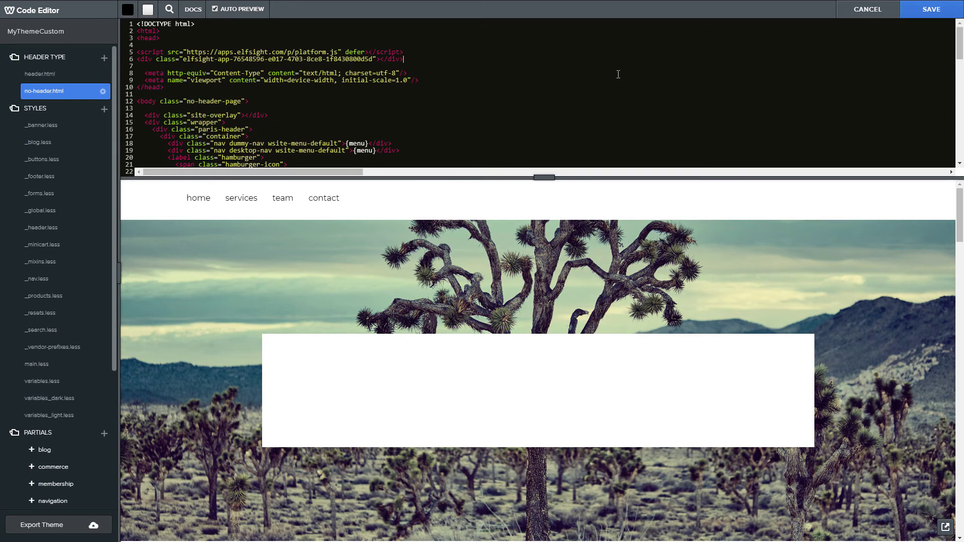
left_click(931, 18)
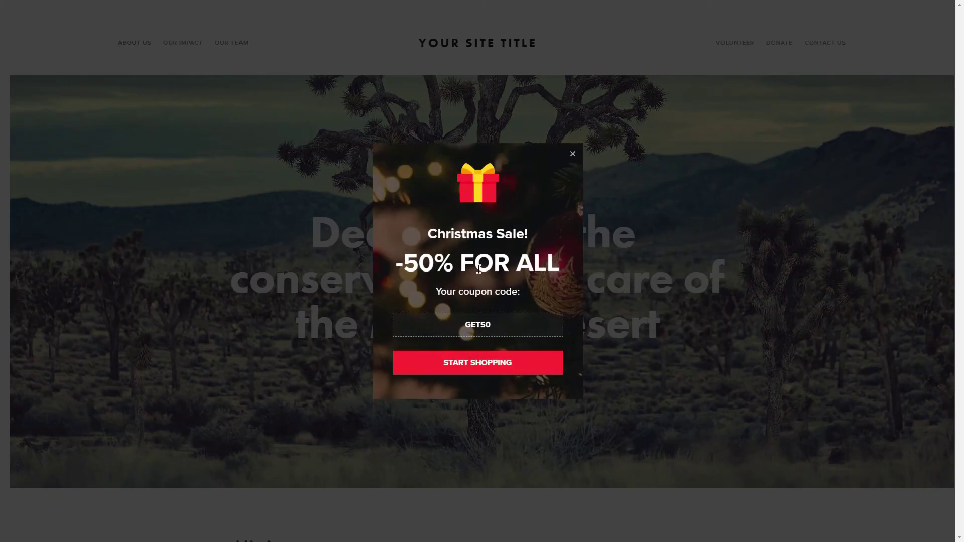
- Copy the GET50 coupon from the live popup and close it with START SHOPPING
left_click(475, 331)
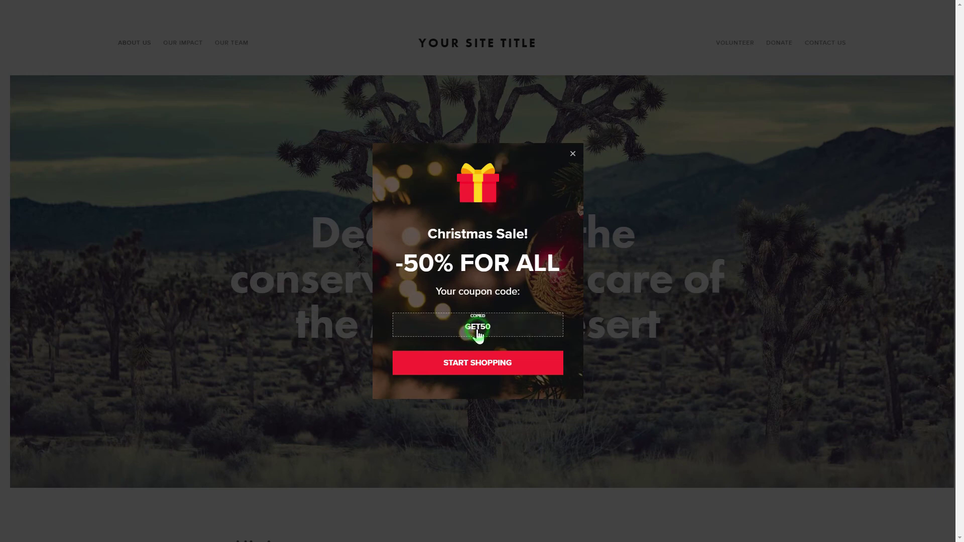
left_click(476, 372)
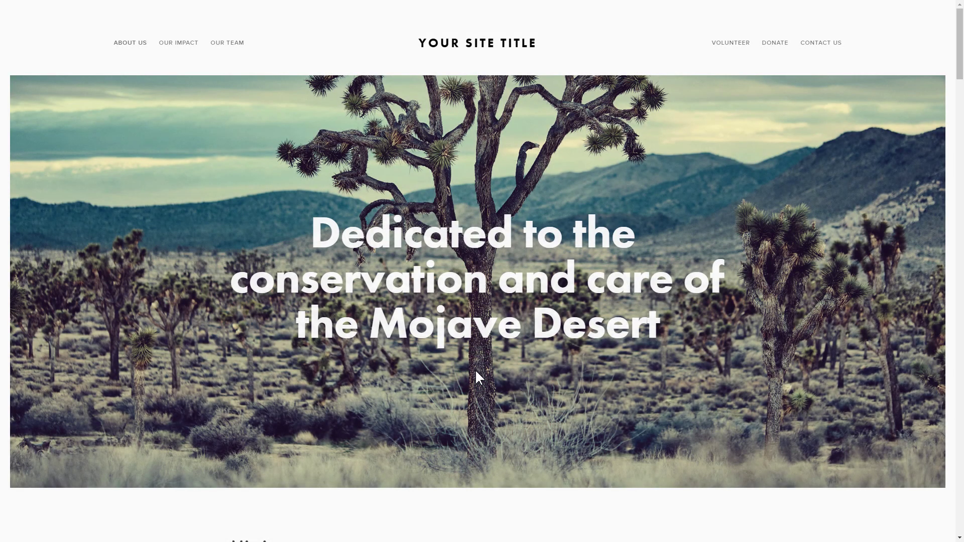